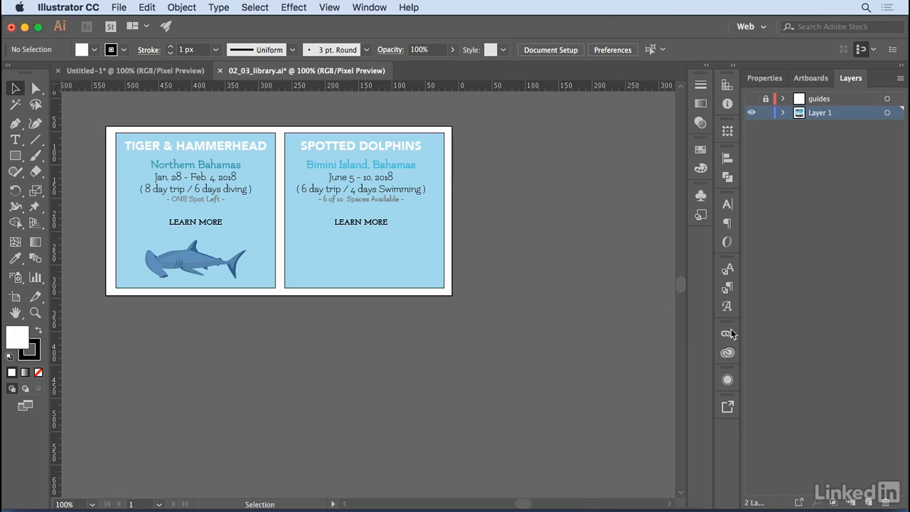
Open the Libraries and search Adobe Stock for "vector illustration 1 dolphin"
click(727, 353)
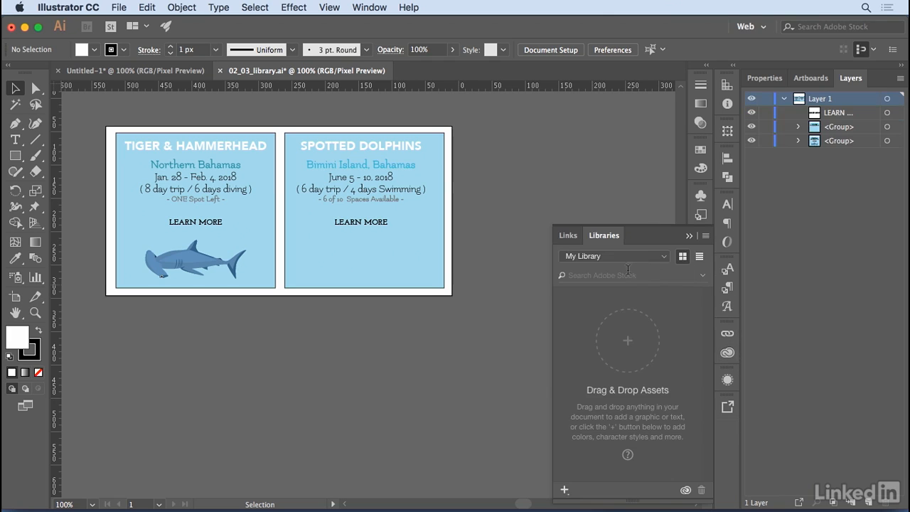
click(582, 276)
text(vector illustration 1 dolphin)
key(Return)
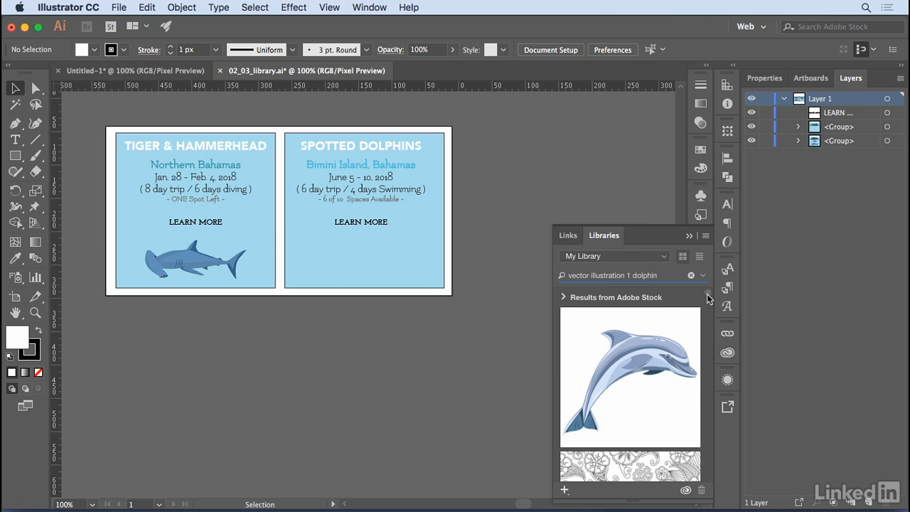
mouse_move(708, 298)
mouse_down()
mouse_move(709, 342)
mouse_move(709, 292)
mouse_up()
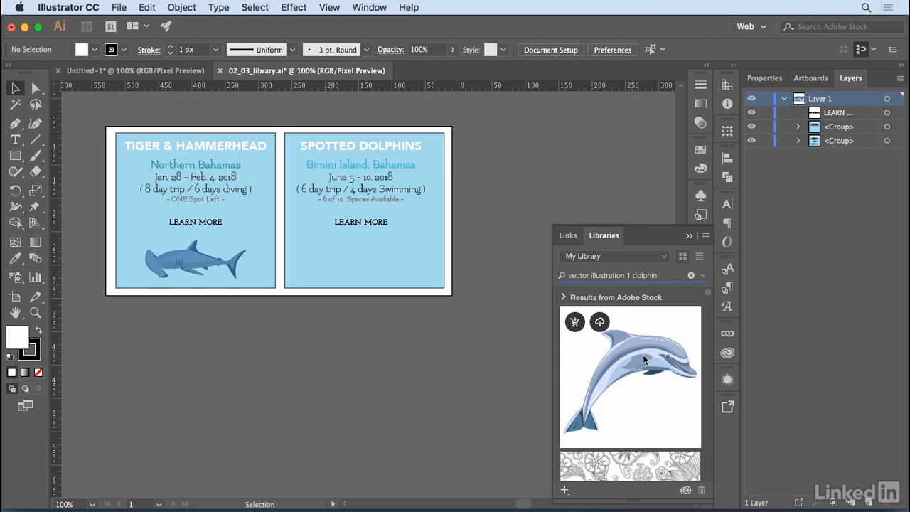
Place the single blue dolphin stock image below LEARN MORE on the Spotted Dolphins card and nudge it horizontally to centre it
drag(645, 356, 335, 313)
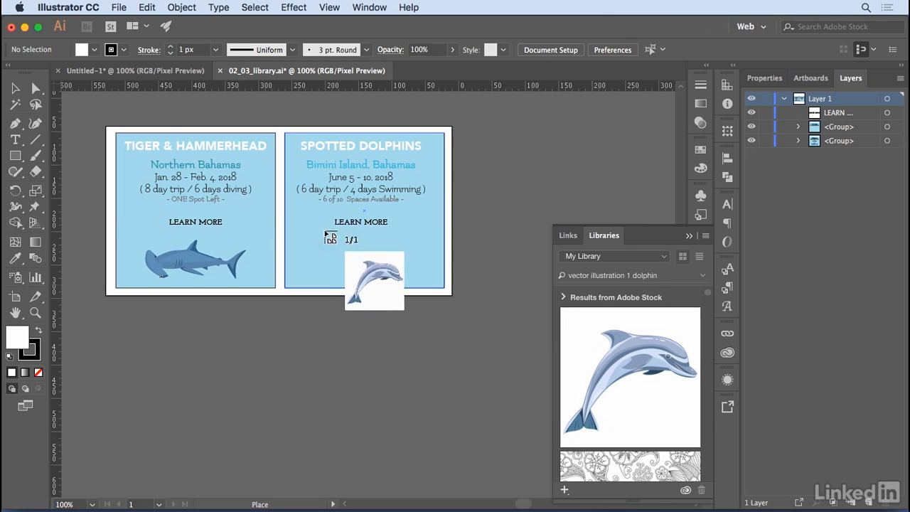
drag(327, 225, 416, 291)
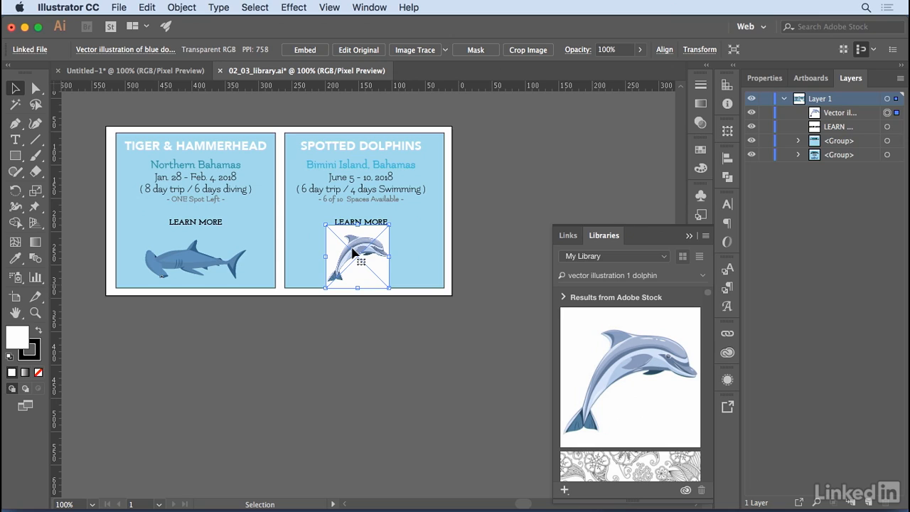
key(shift+Right)
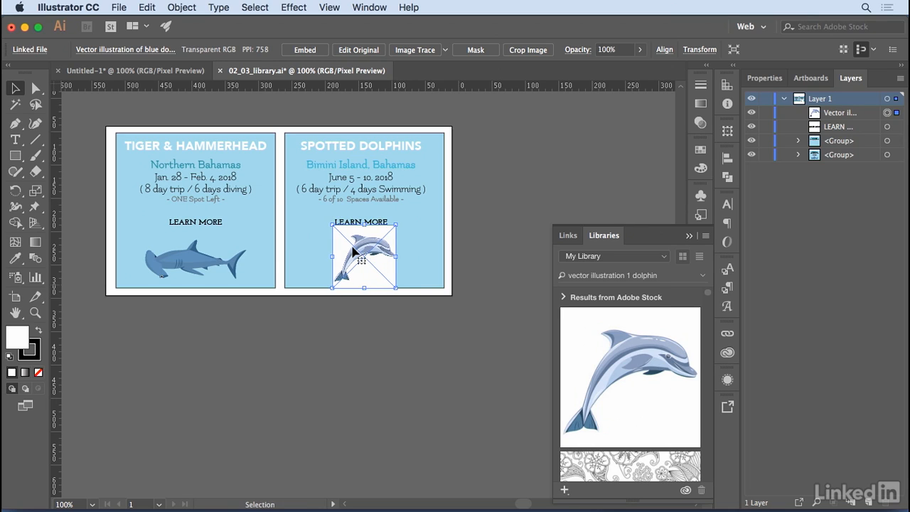
key(Left)
key(Left)
key(Left)
key(Left)
key(Left)
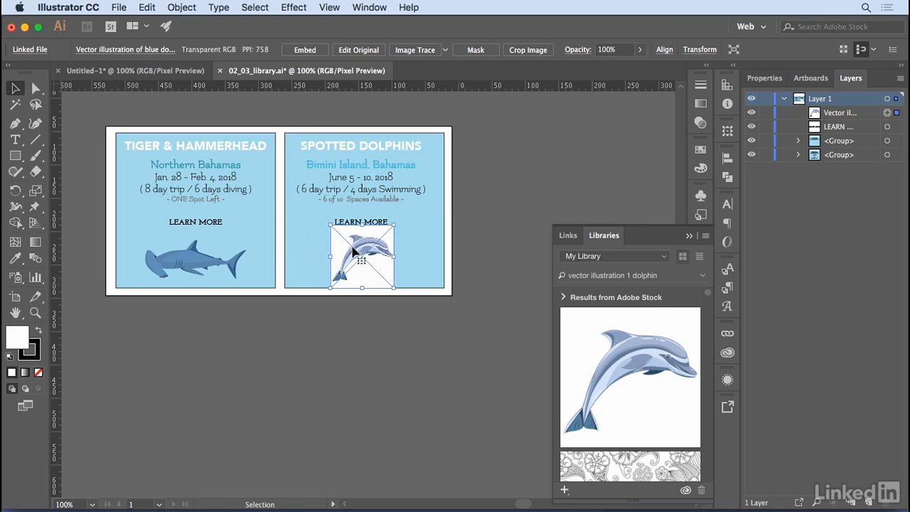
Enlarge the placed dolphin preview proportionally to about 370 px wide so its watermark can be inspected
mouse_move(649, 347)
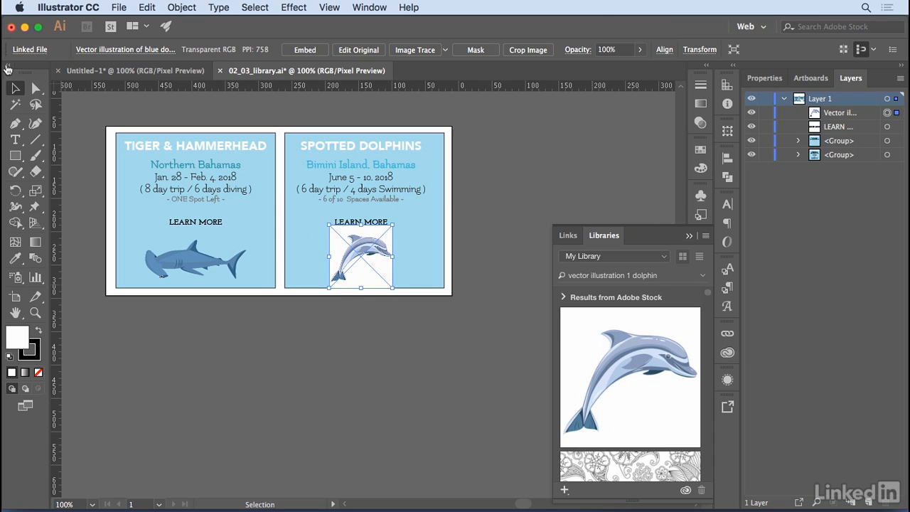
click(10, 91)
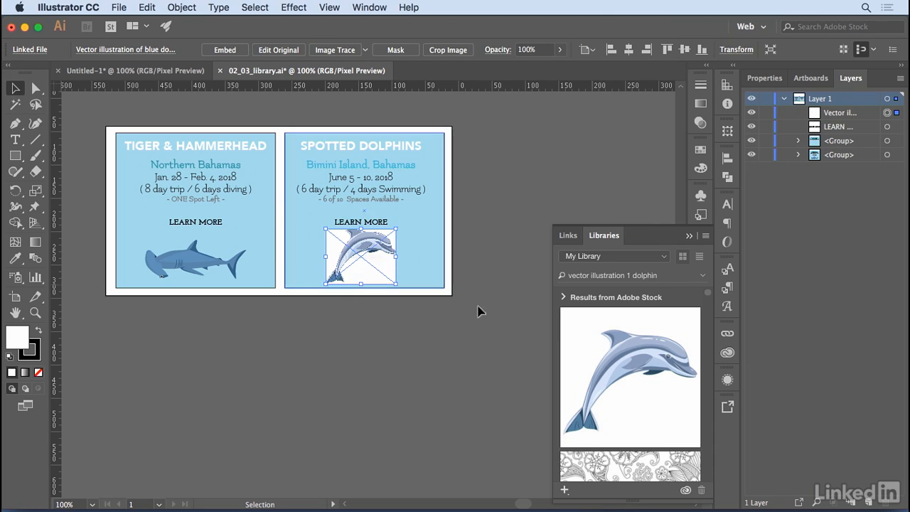
drag(397, 284, 536, 393)
scroll(545, 426, down, 5)
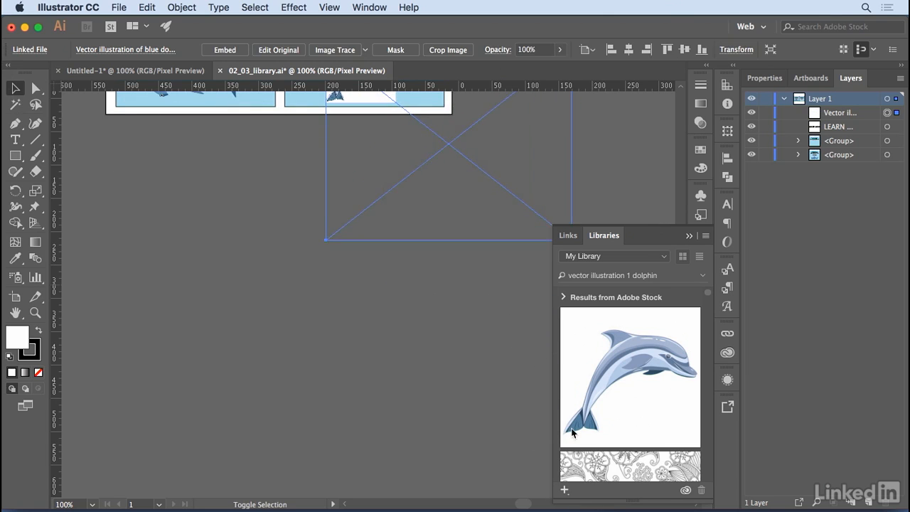
drag(390, 197, 323, 238)
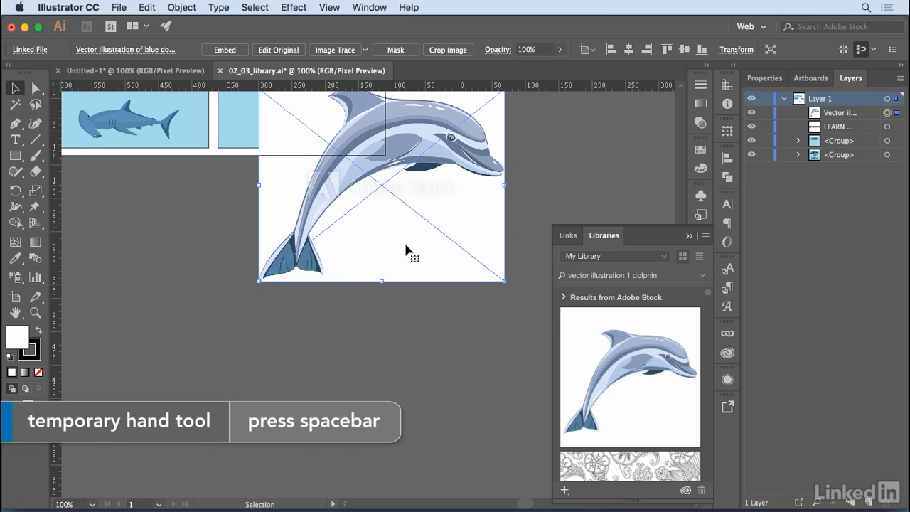
scroll(407, 250, up, 1)
scroll(407, 251, up, 3)
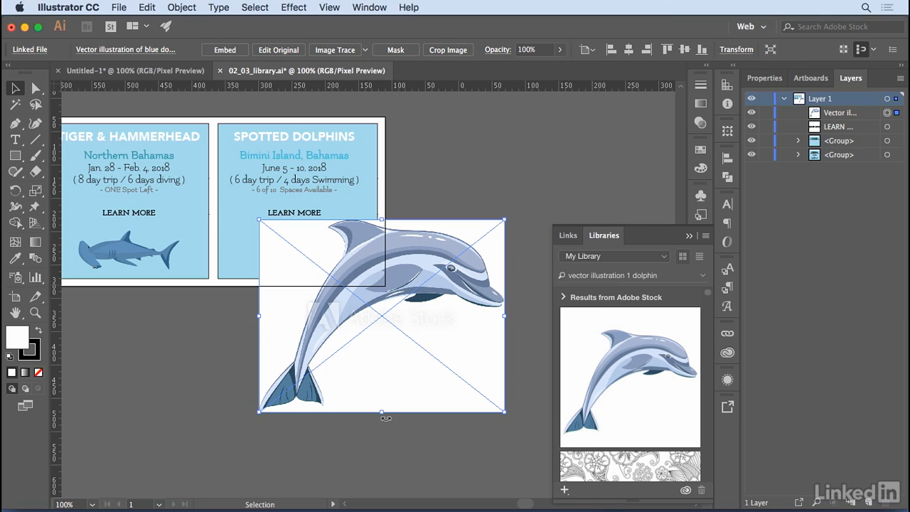
Clear the Adobe Stock search to return to the saved graphics in My Library
drag(577, 275, 687, 283)
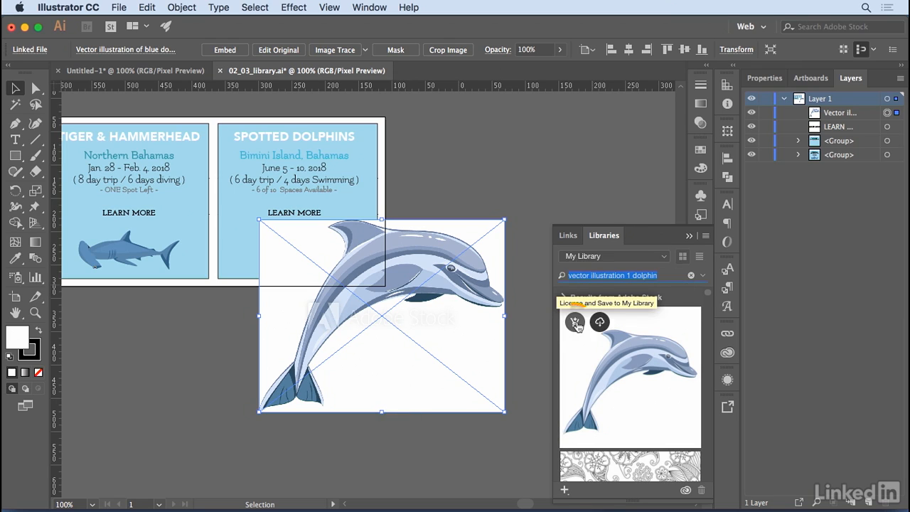
click(576, 324)
click(692, 276)
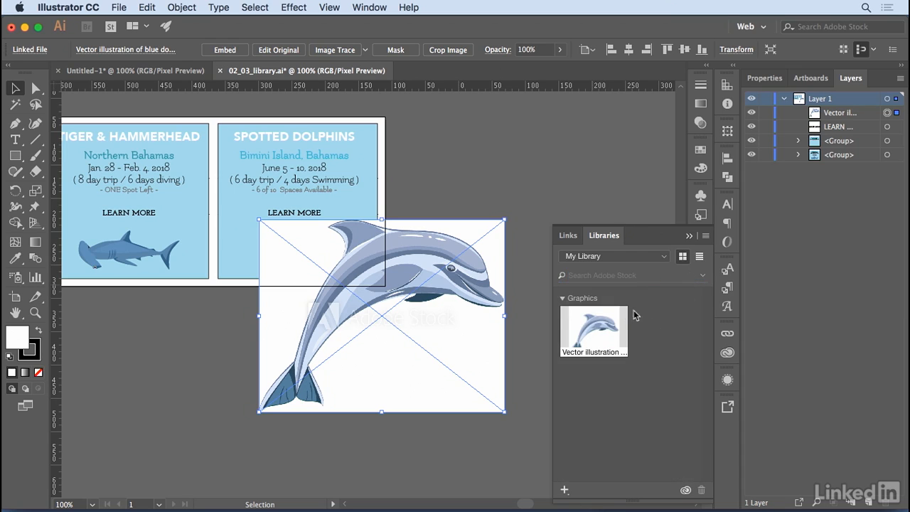
License the saved dolphin graphic in My Library with the project name "diveIn"
mouse_move(611, 338)
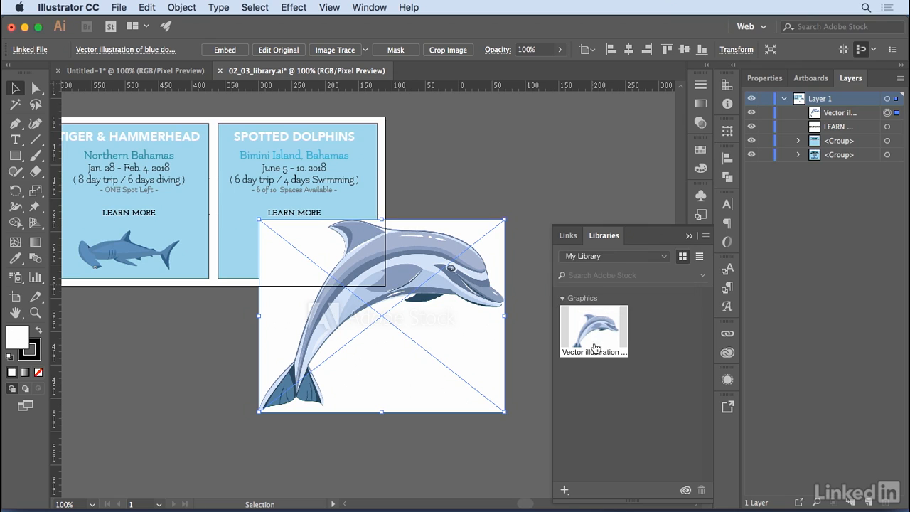
right_click(608, 331)
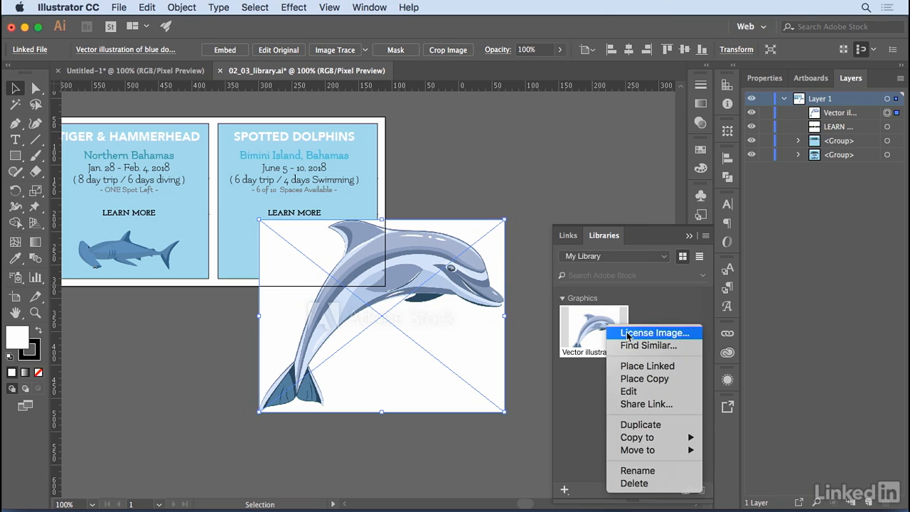
click(627, 334)
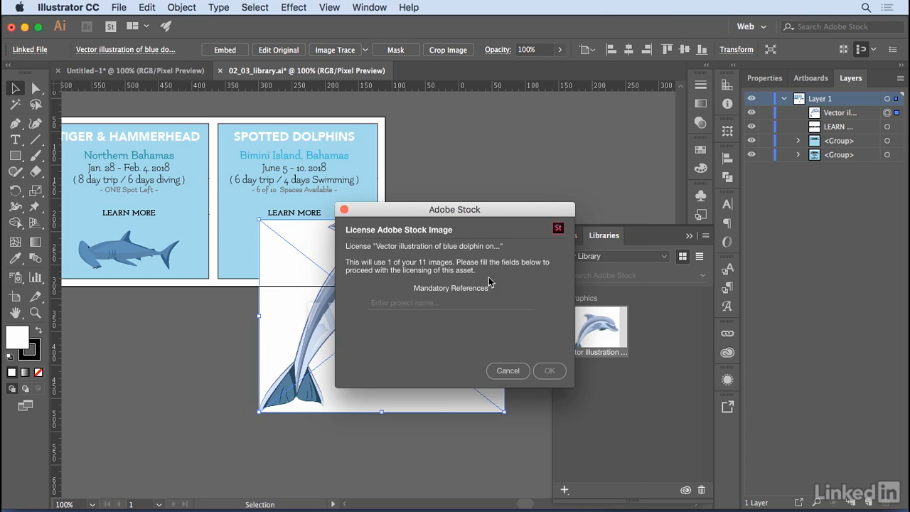
click(404, 303)
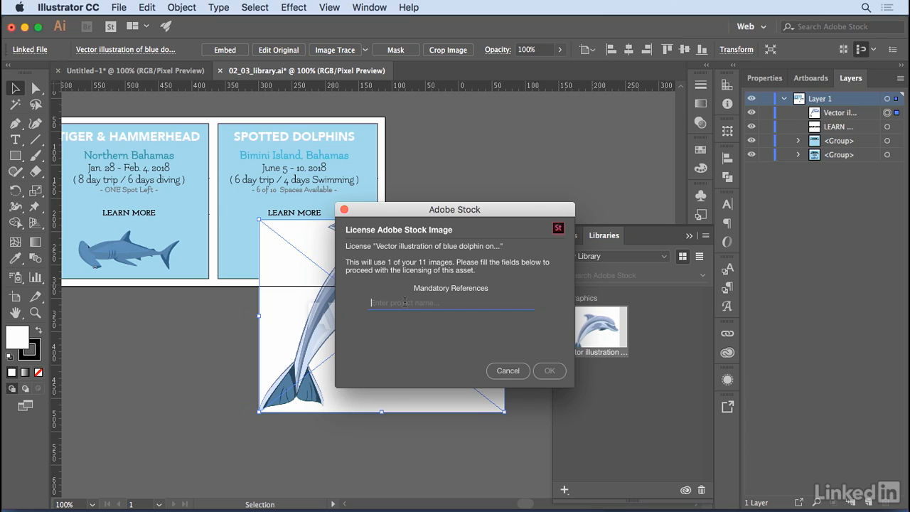
text(diveIn)
click(551, 371)
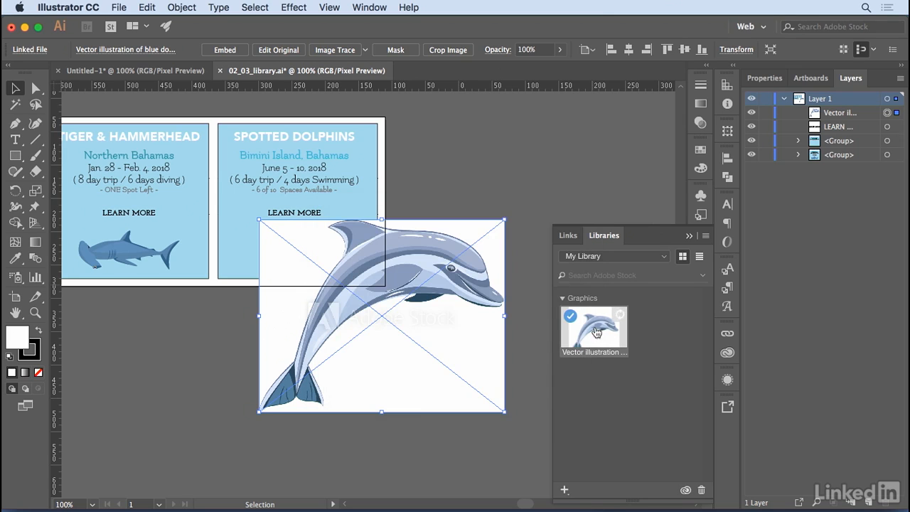
Stretch the licensed dolphin slightly taller, scale it down to about 90 px wide to fit below LEARN MORE, and deselect it
mouse_move(596, 335)
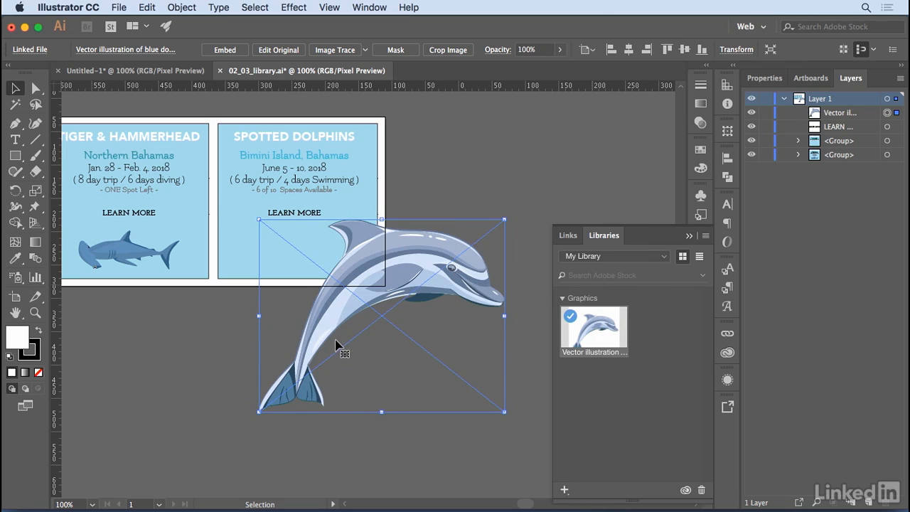
drag(382, 411, 382, 425)
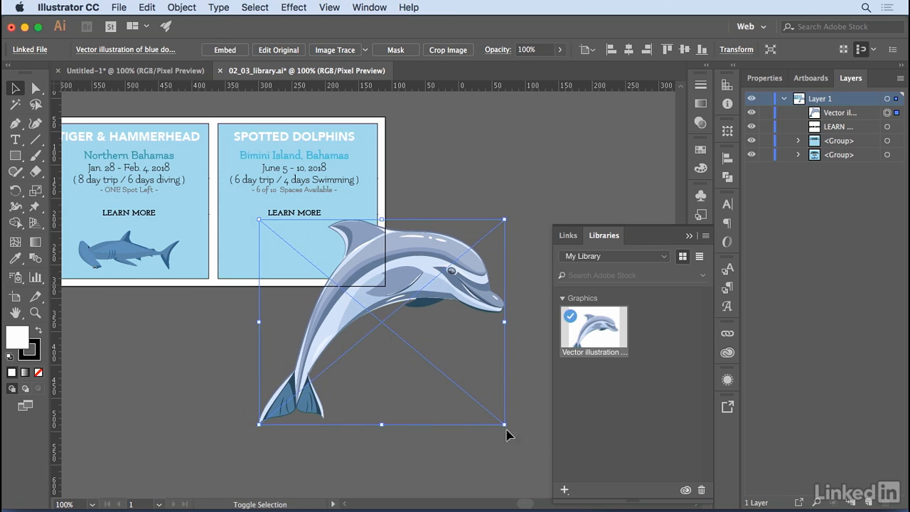
drag(505, 425, 324, 274)
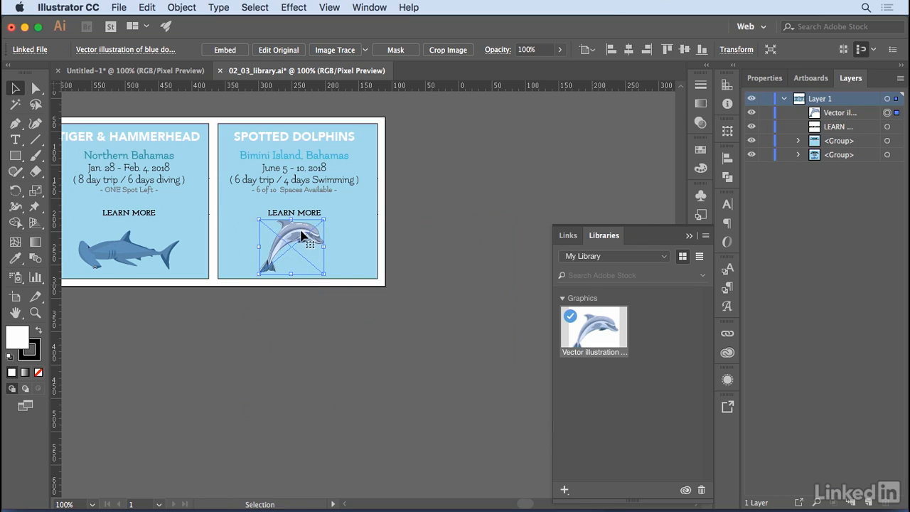
drag(258, 220, 264, 223)
click(358, 348)
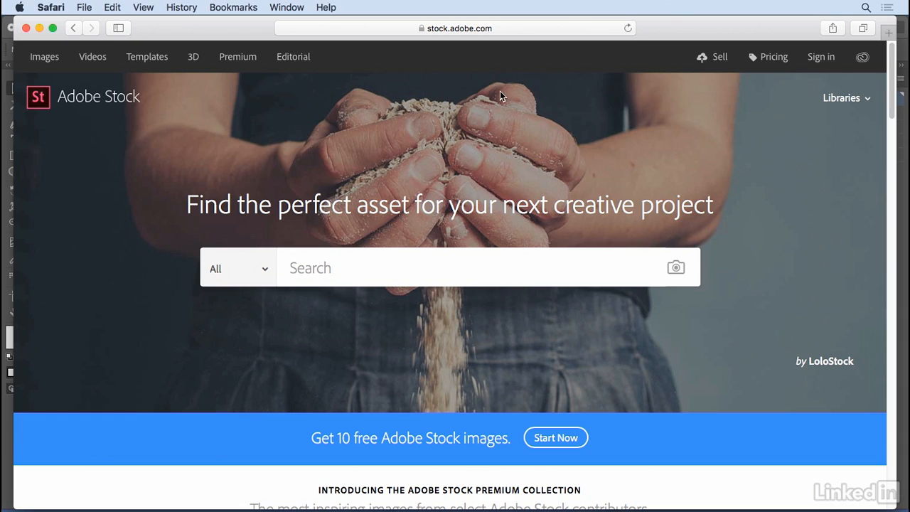
Switch to Safari and view the Adobe Stock pricing page, including its month-to-month subscription plans
click(772, 62)
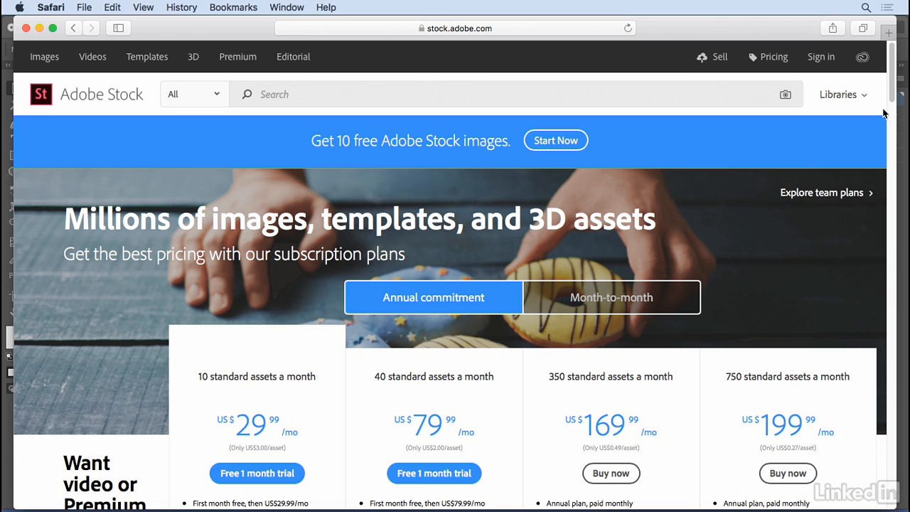
scroll(887, 115, down, 5)
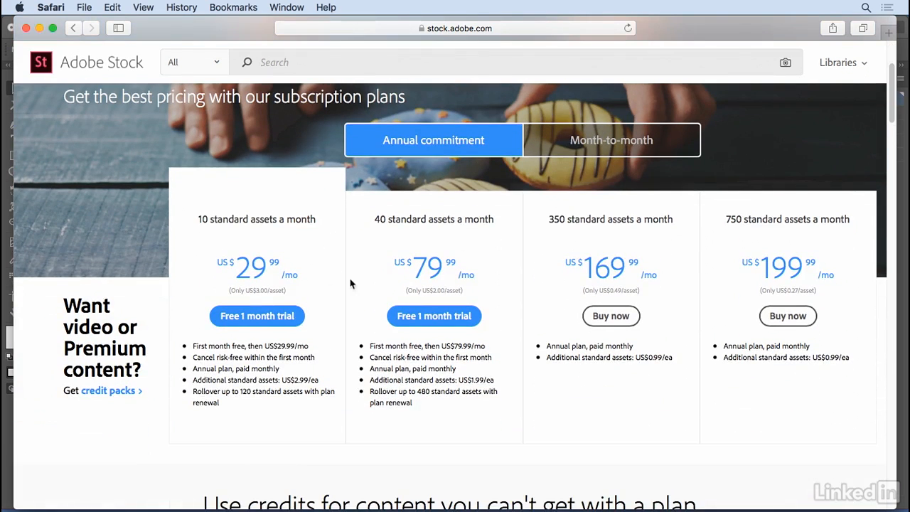
click(645, 150)
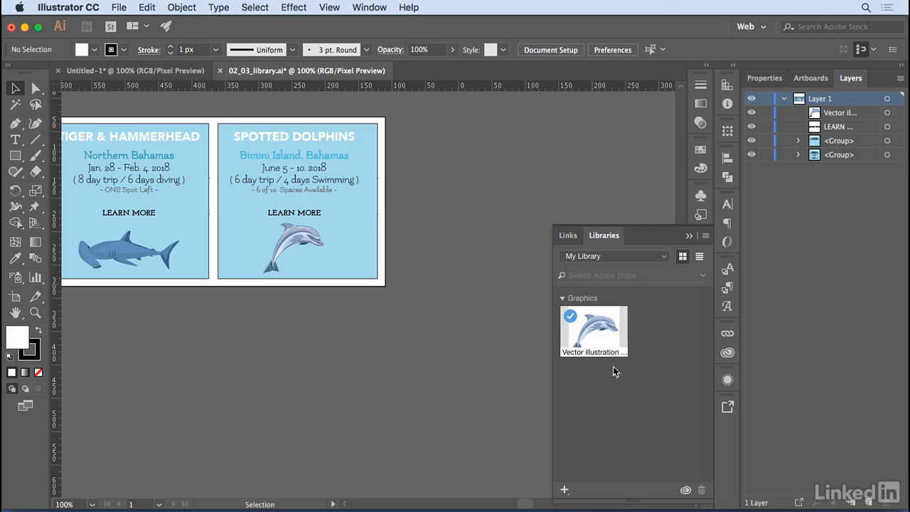
Return to Illustrator and create a new library named "DiveIn"
mouse_move(603, 343)
click(642, 257)
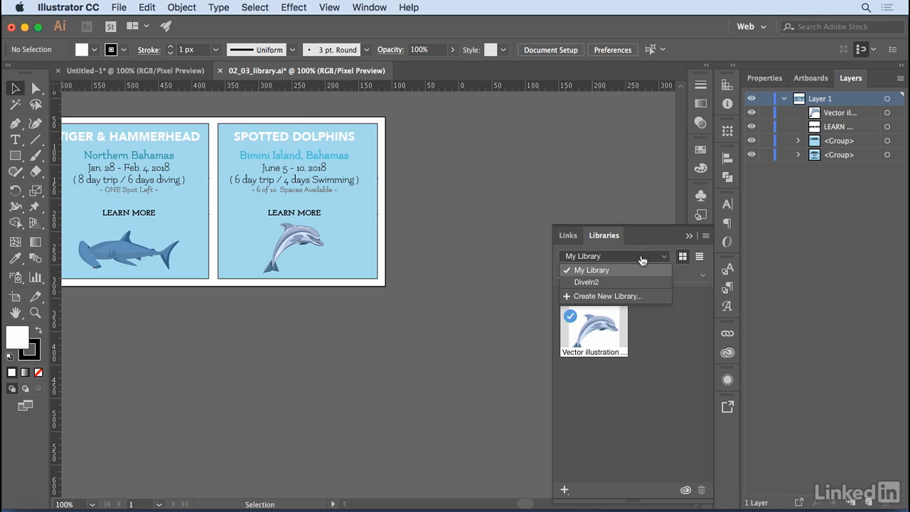
click(604, 297)
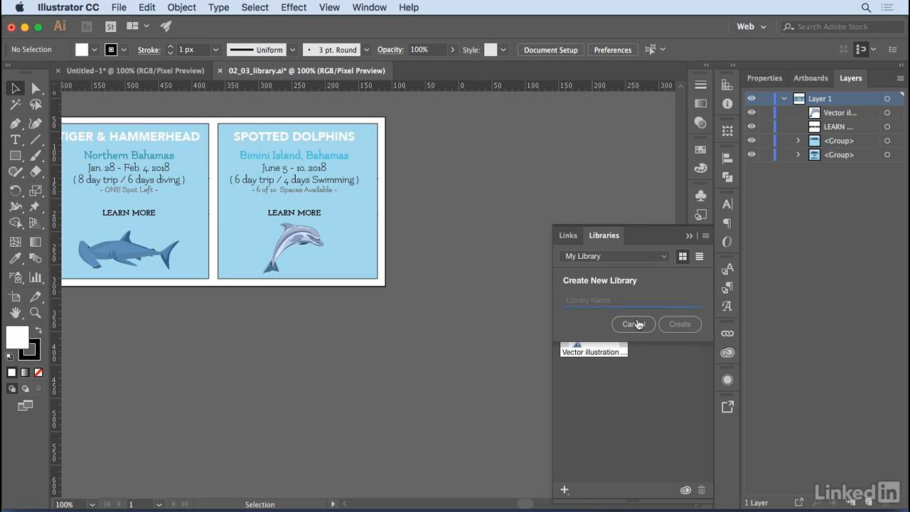
text(DiveIn)
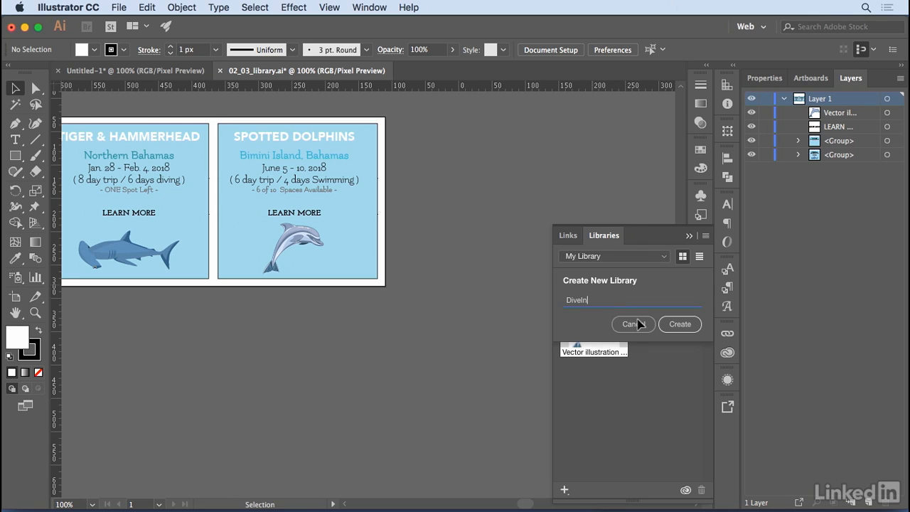
click(680, 324)
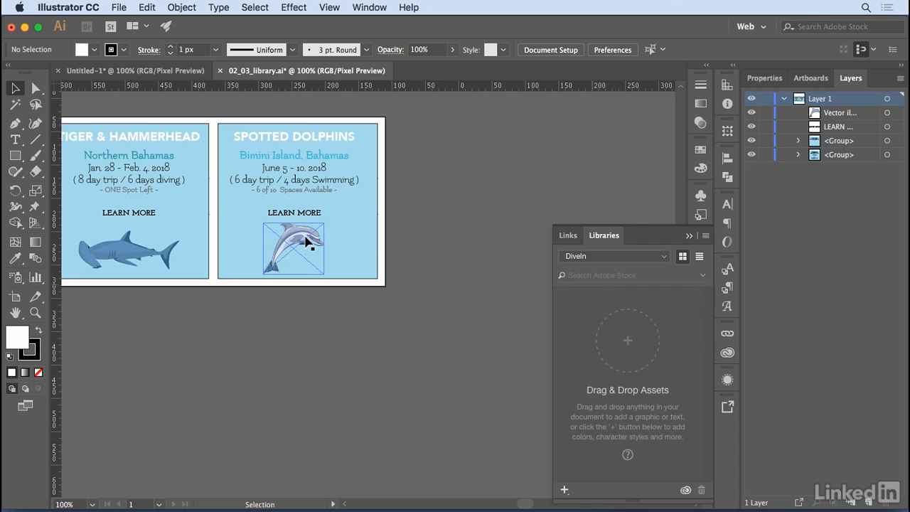
Move the licensed dolphin graphic from My Library to the DiveIn library, and open DiveIn
click(667, 260)
click(605, 286)
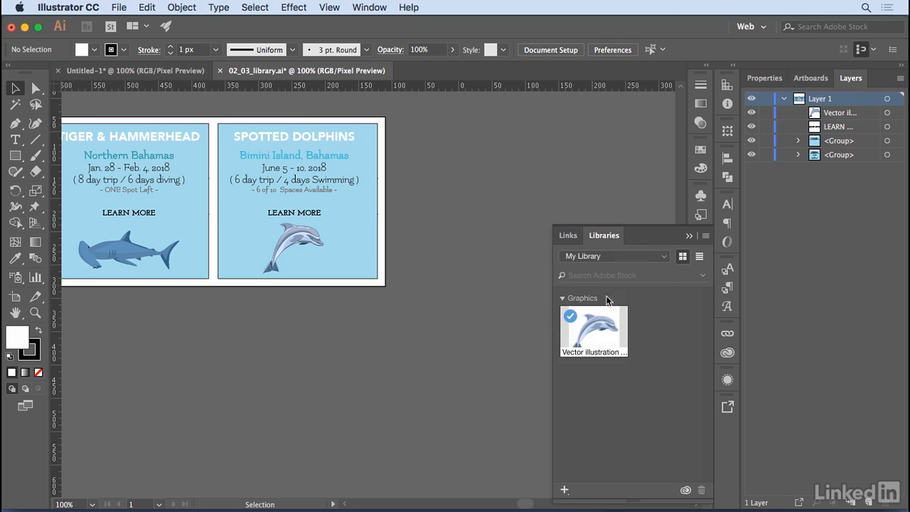
right_click(605, 333)
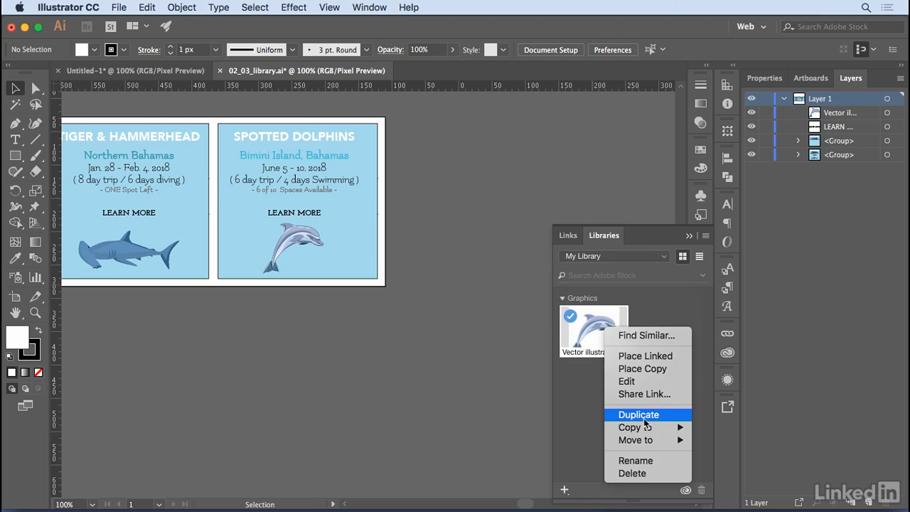
mouse_move(643, 429)
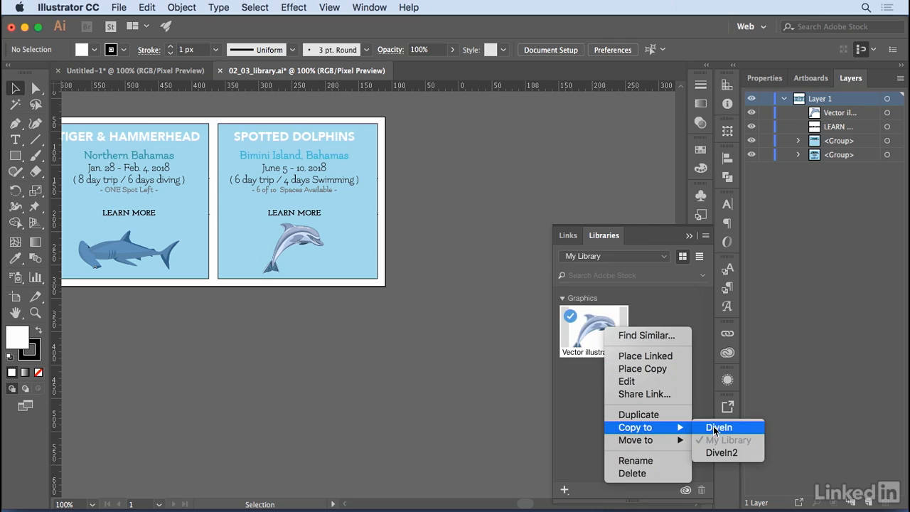
mouse_move(665, 441)
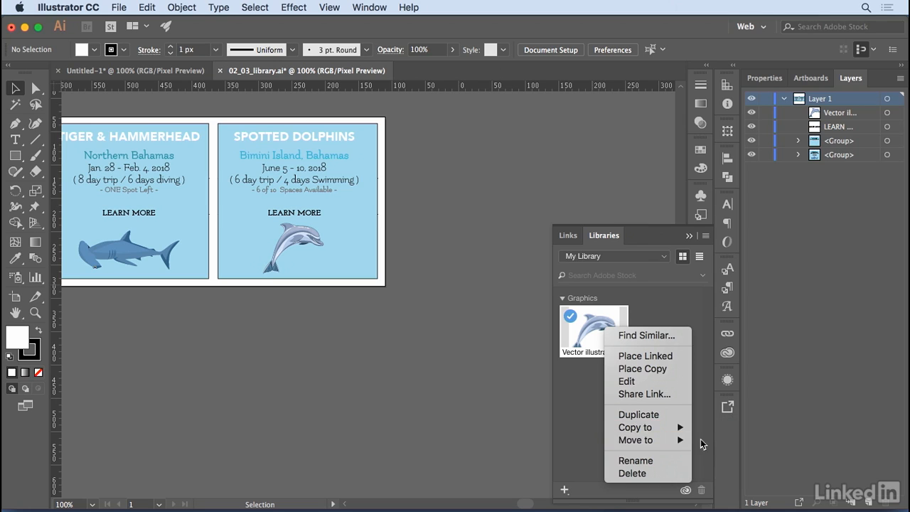
click(721, 436)
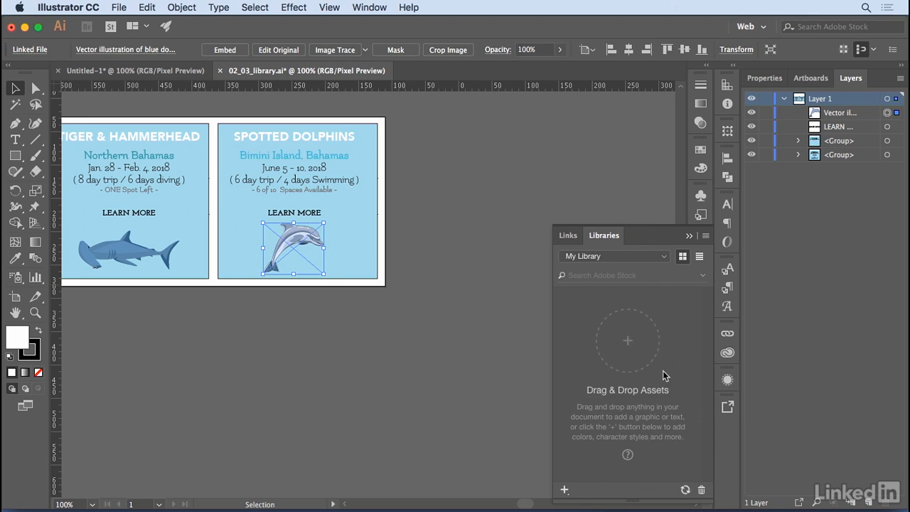
click(625, 261)
click(603, 283)
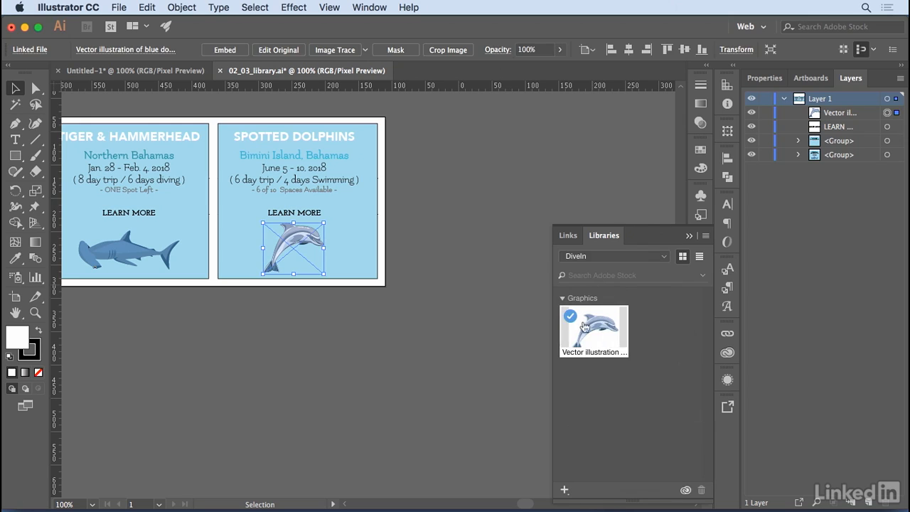